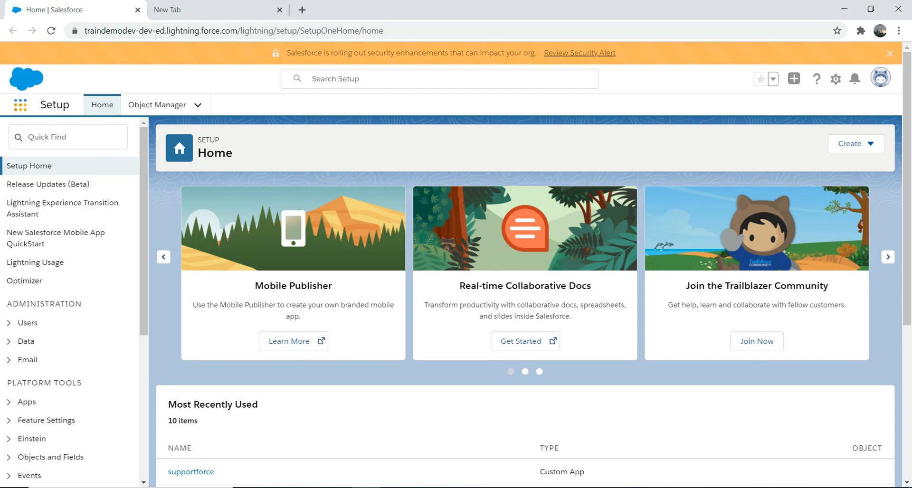
Step: Open the Leads list from the App Launcher by searching 'lea'
left_click(21, 104)
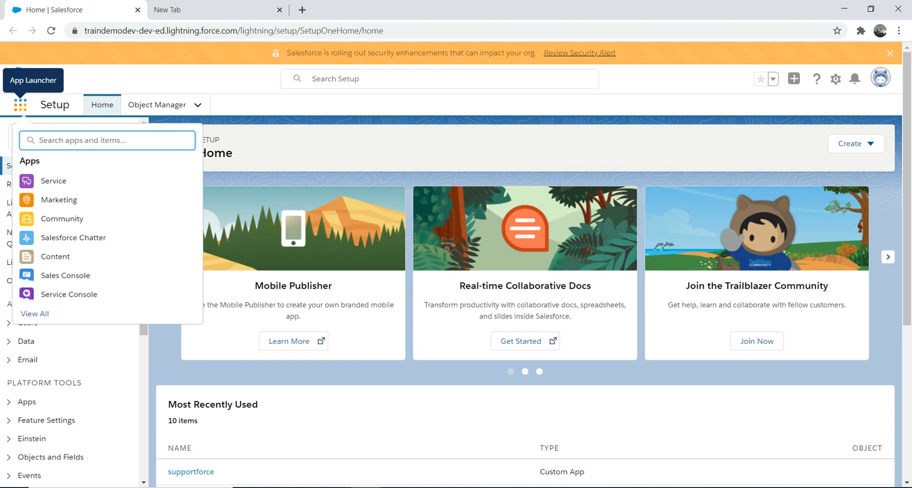
type("lea")
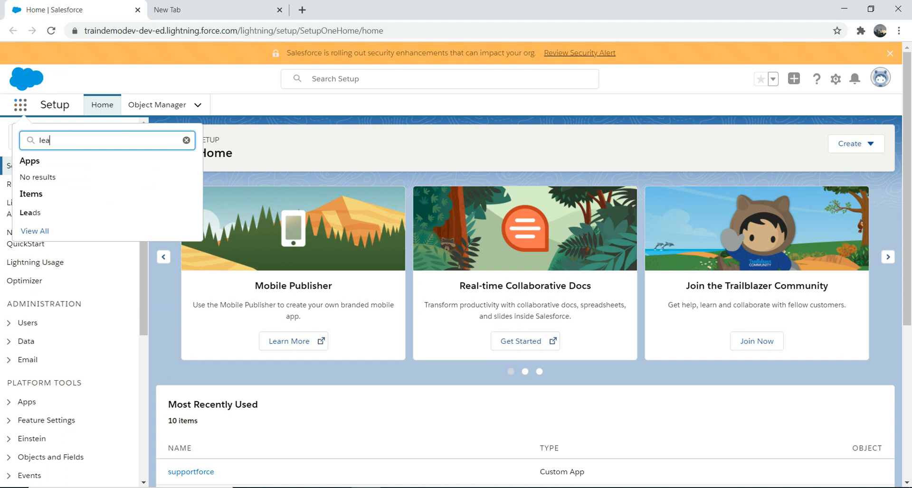
left_click(30, 212)
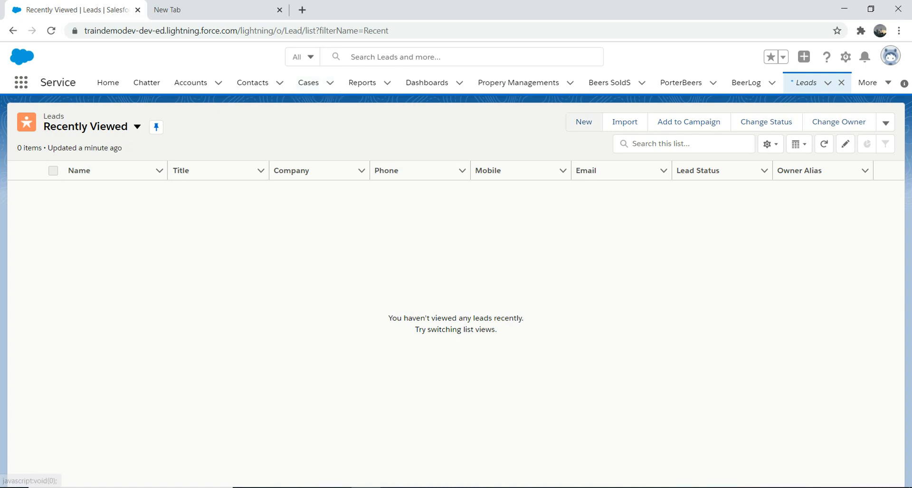
Step: Start a new lead and set its salutation to Mr
left_click(584, 122)
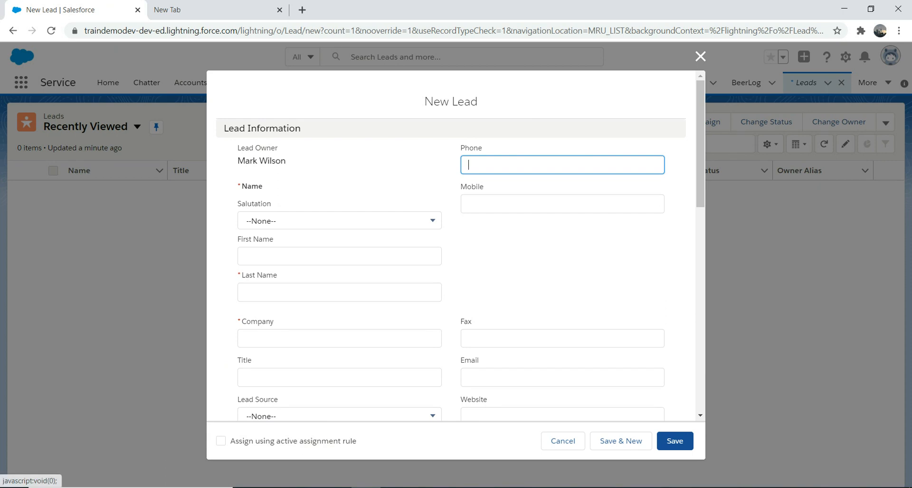
left_click(339, 221)
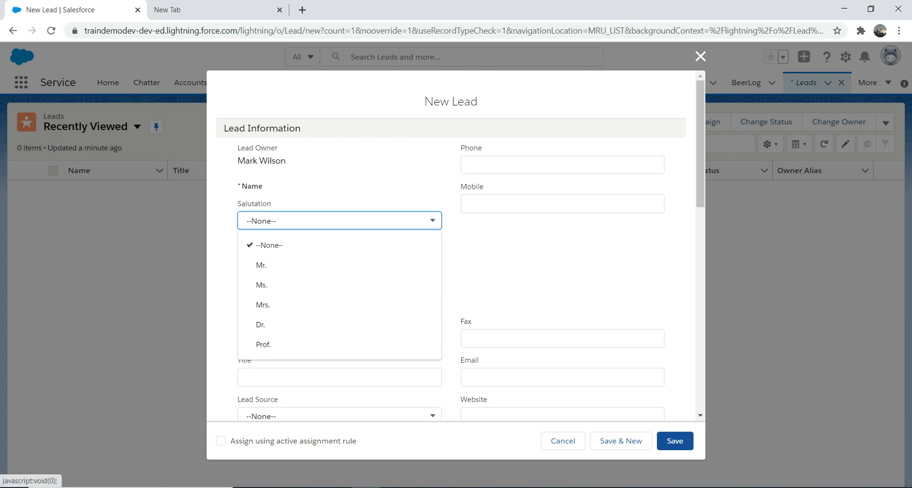
left_click(285, 265)
Step: Enter the lead's first and last name and company GB Pubs
left_click(339, 256)
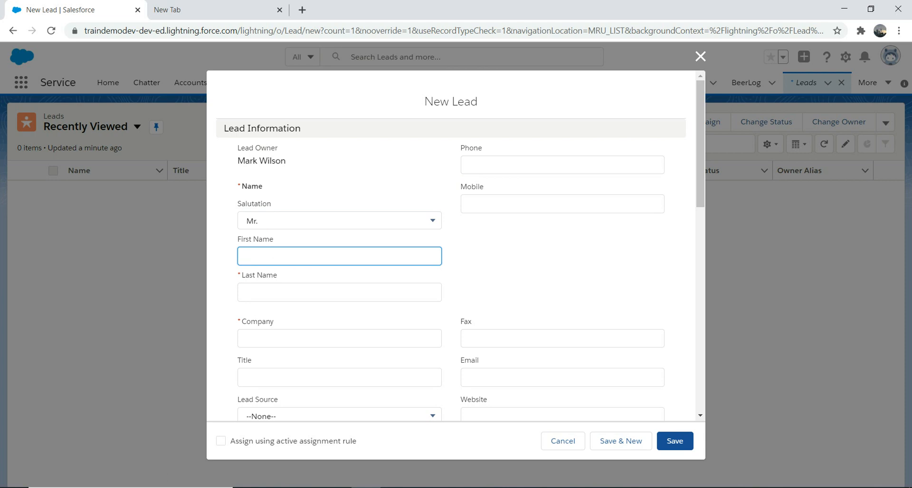
type("c")
key("BackSpace")
key("Tab")
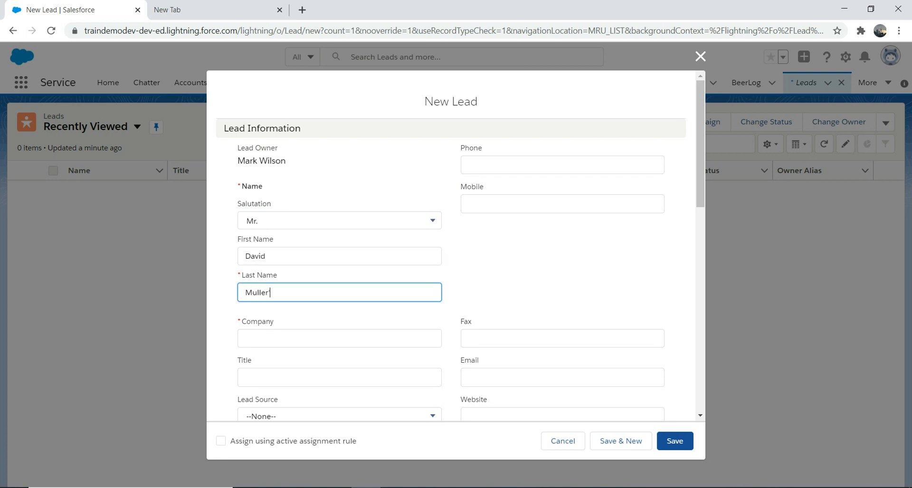
key("Tab")
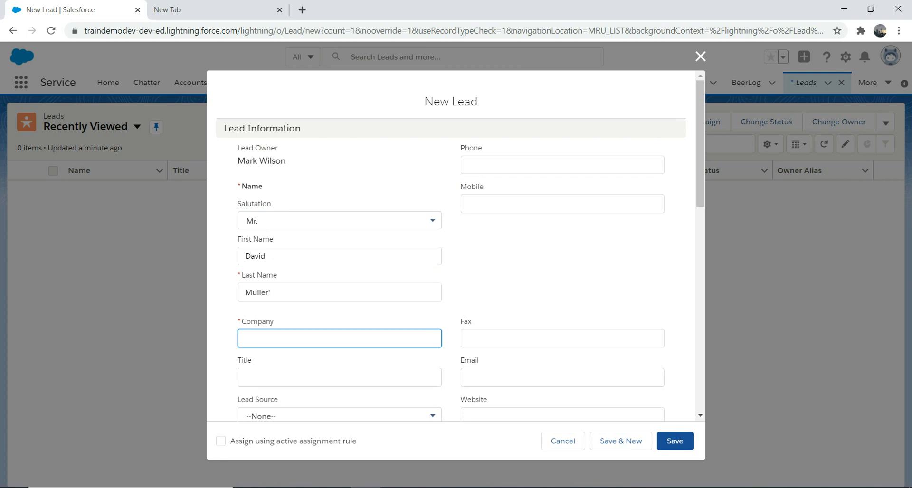
type("GB pU")
key("BackSpace")
key("BackSpace")
type("Pubs")
key("Tab")
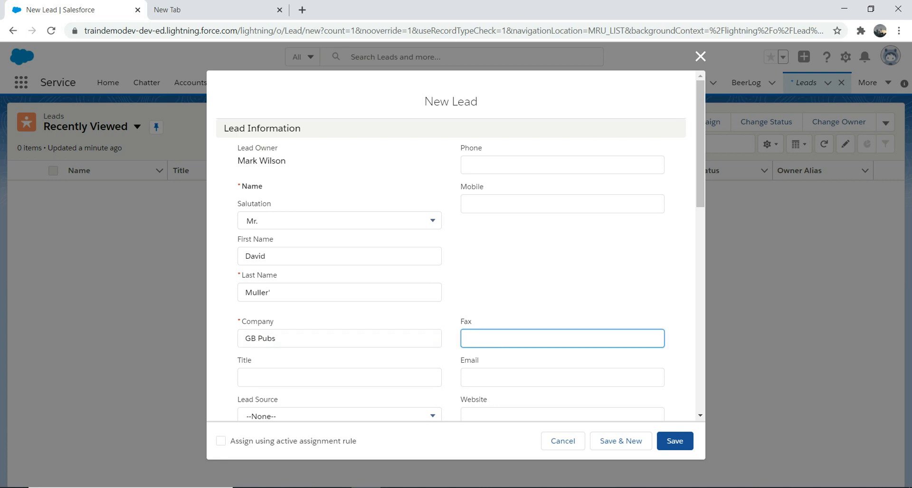
Step: Set the new lead's Lead Source to Other
scroll(455, 246, "down", 3)
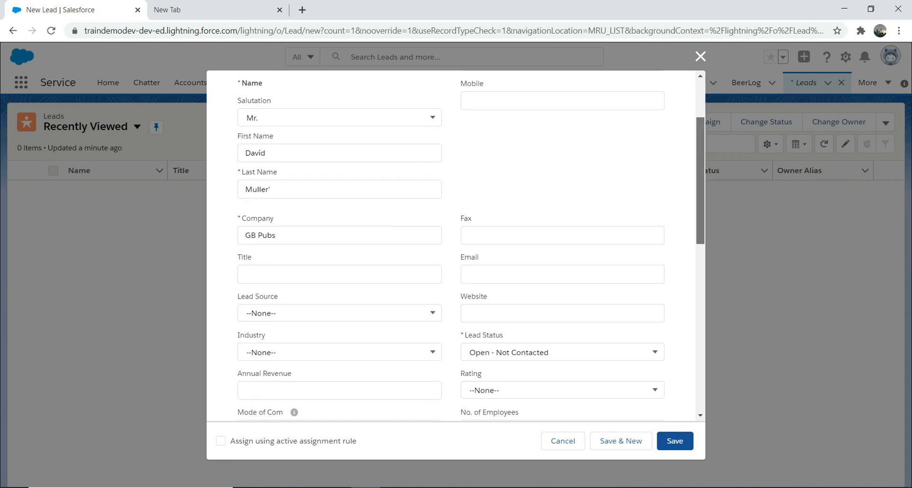
left_click(339, 314)
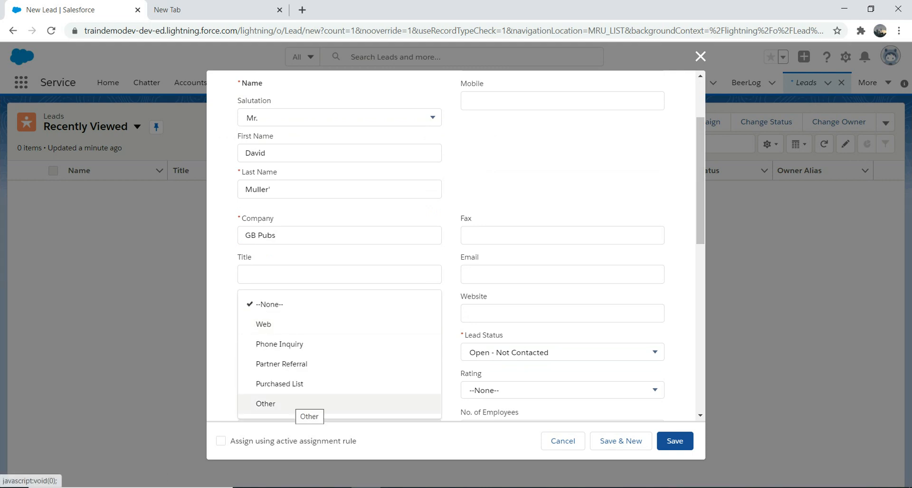
left_click(299, 404)
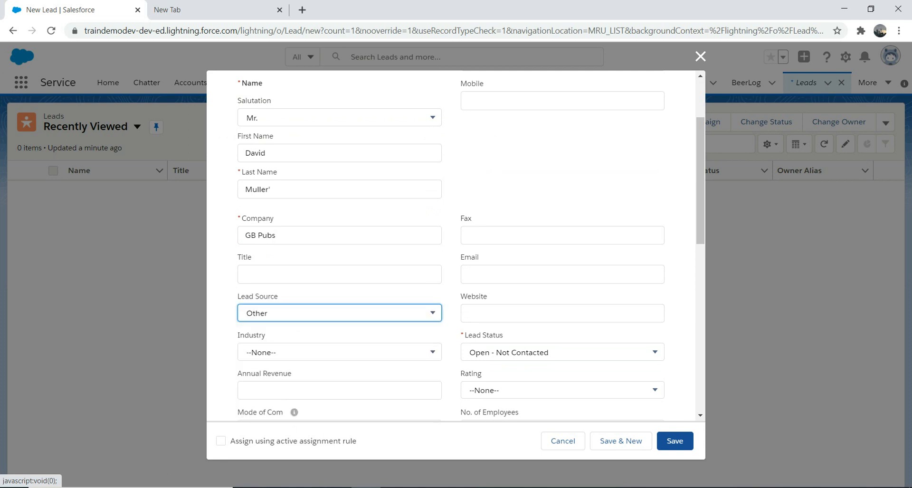
left_click(700, 180)
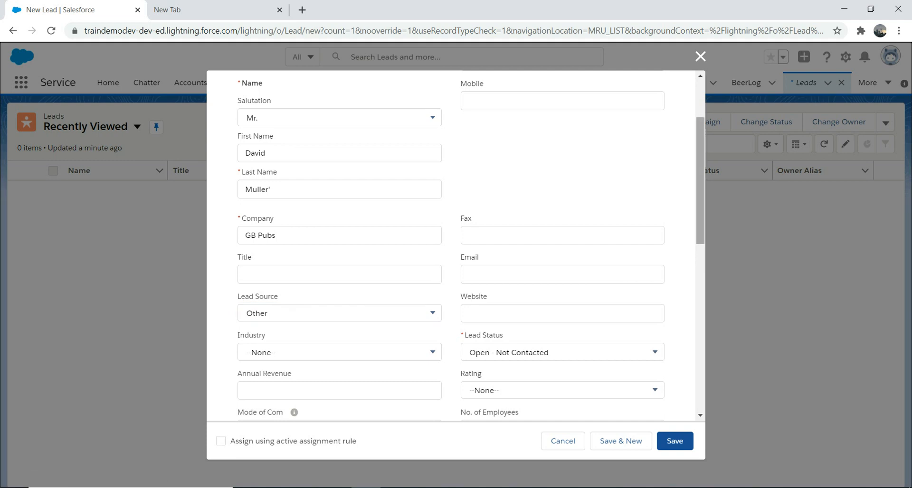
scroll(700, 181, "down", 3)
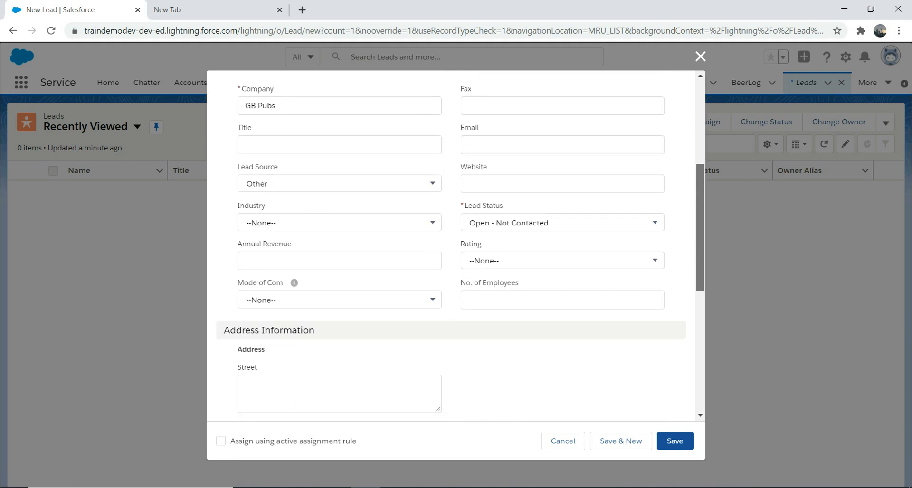
scroll(456, 243, "down", 6)
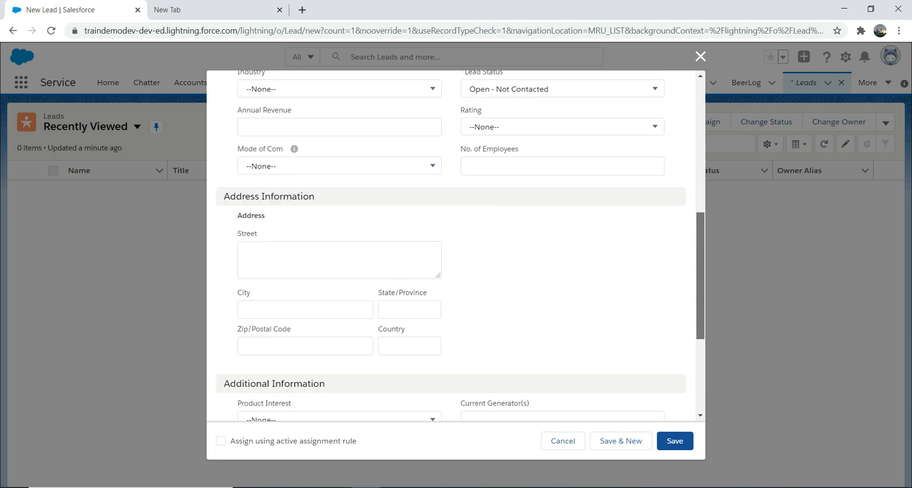
scroll(456, 246, "up", 6)
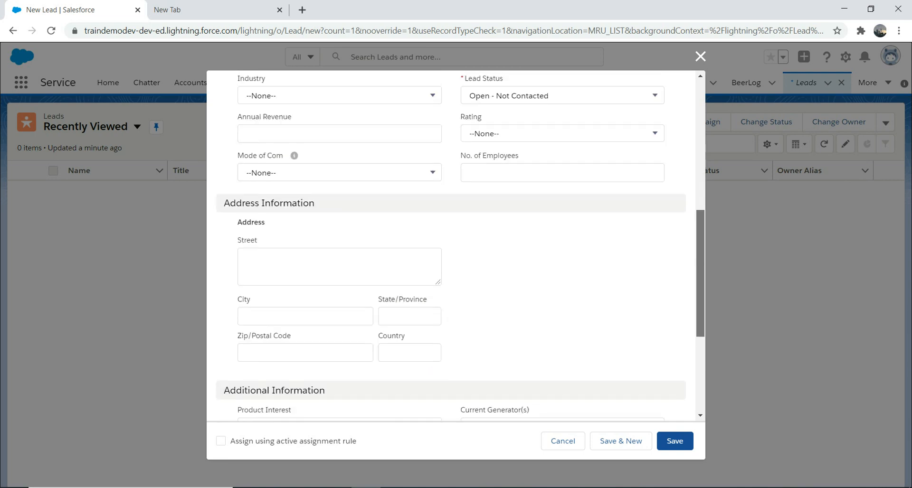
scroll(456, 242, "up", 1)
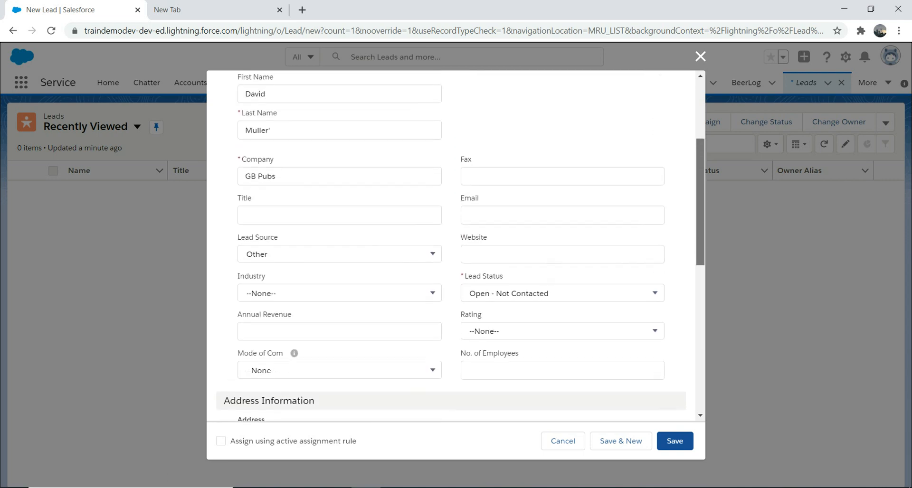
Step: Enter the lead's e-mail address and review the form
left_click(562, 226)
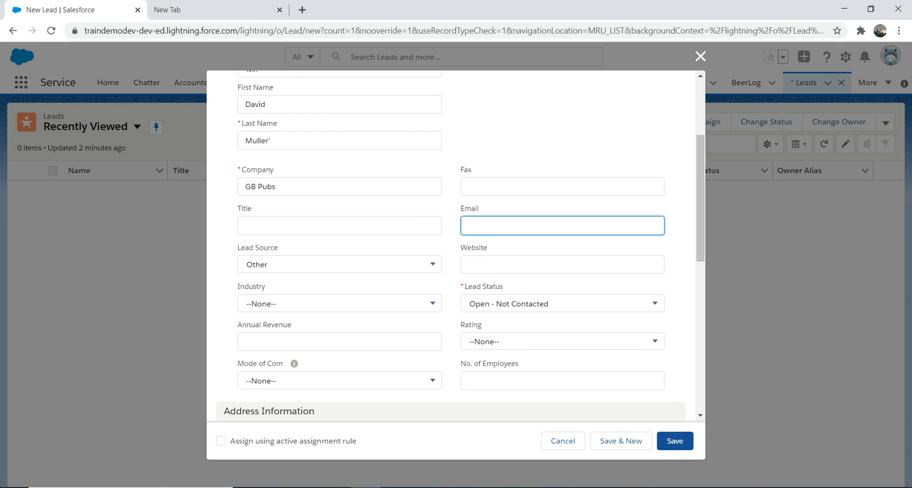
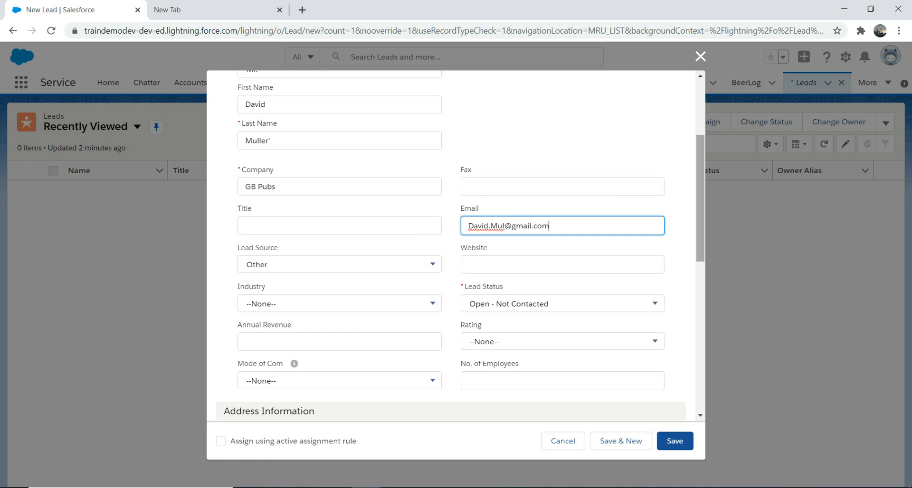
scroll(456, 245, "down", 8)
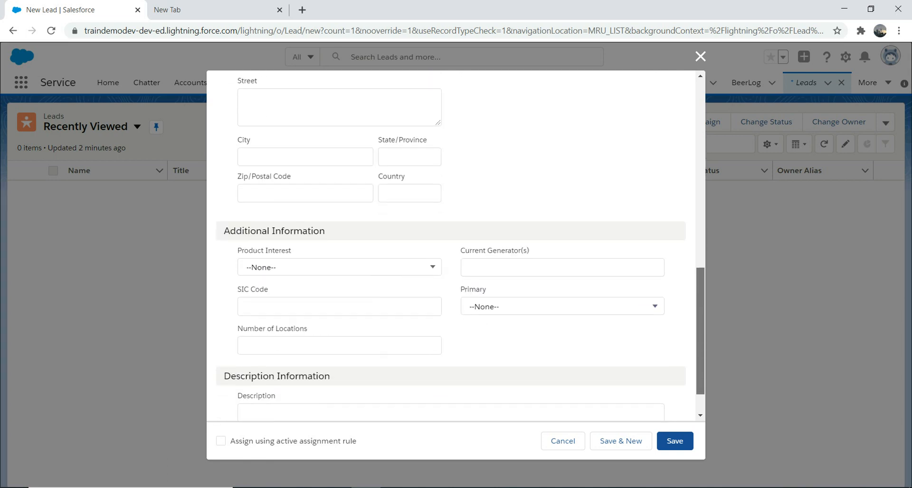
scroll(456, 245, "up", 7)
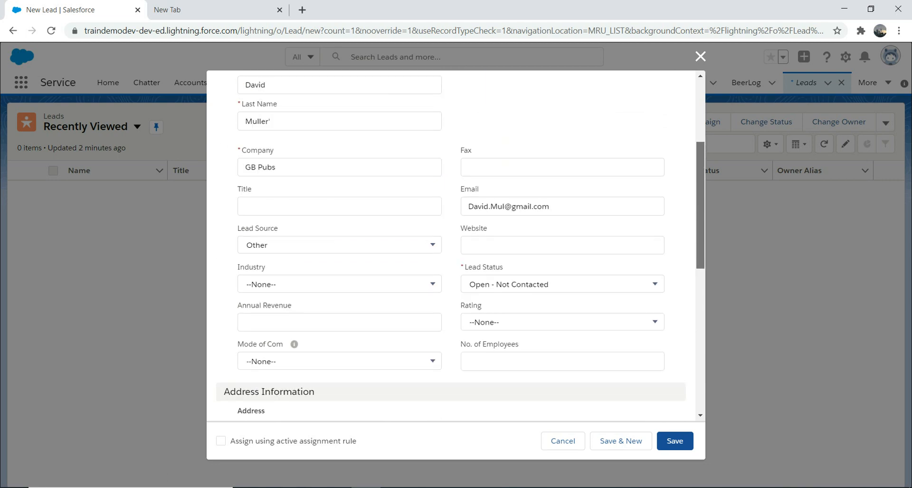
scroll(455, 244, "up", 3)
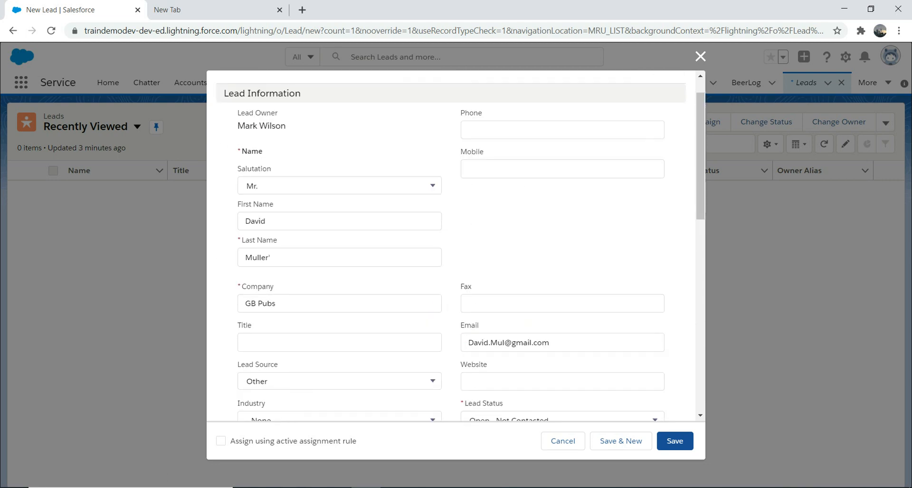
Step: Enter the lead's phone number and save the GB Pubs lead
left_click(562, 130)
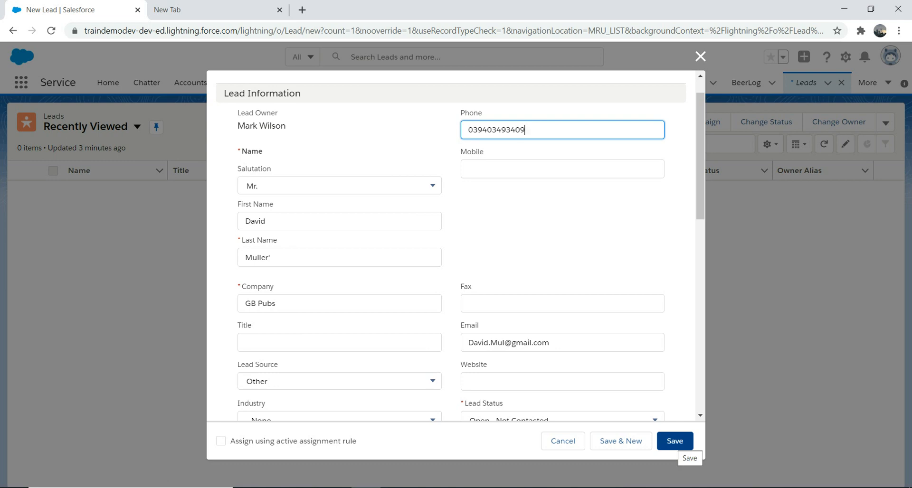
left_click(675, 441)
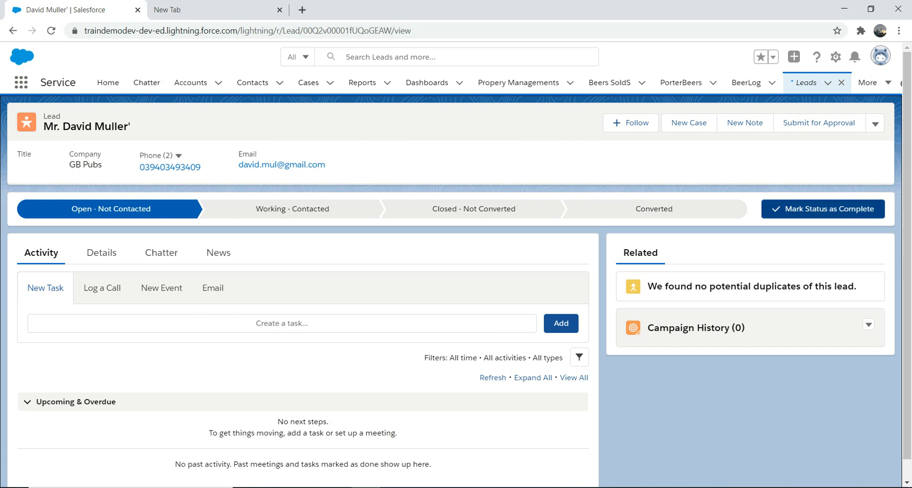
Step: Scroll through the saved GB Pubs lead record to review its details
scroll(452, 285, "down", 1)
scroll(451, 285, "up", 1)
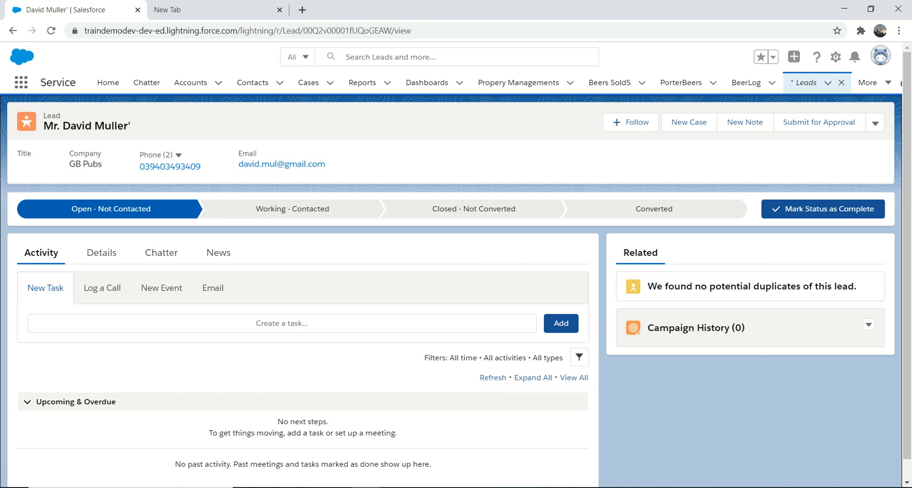
Step: Open the lead's actions dropdown beside Submit for Approval to reveal Convert
left_click(874, 123)
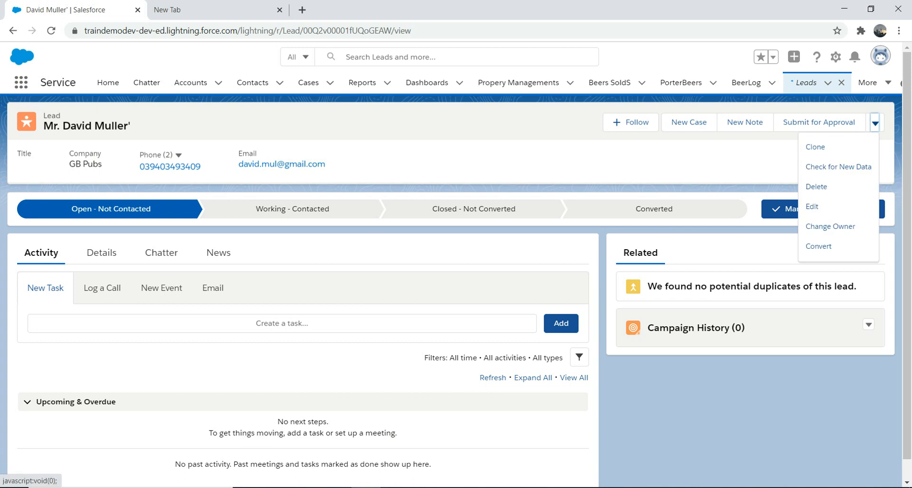
left_click(731, 162)
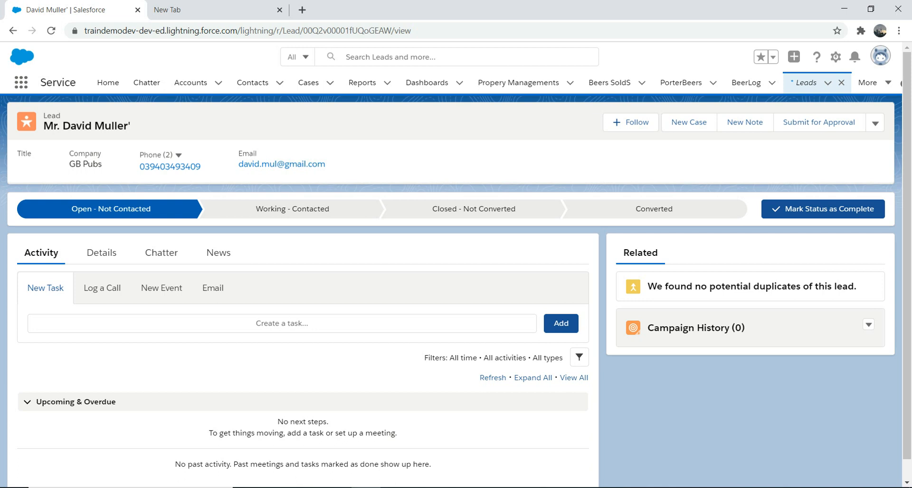
left_click(875, 123)
left_click(875, 123)
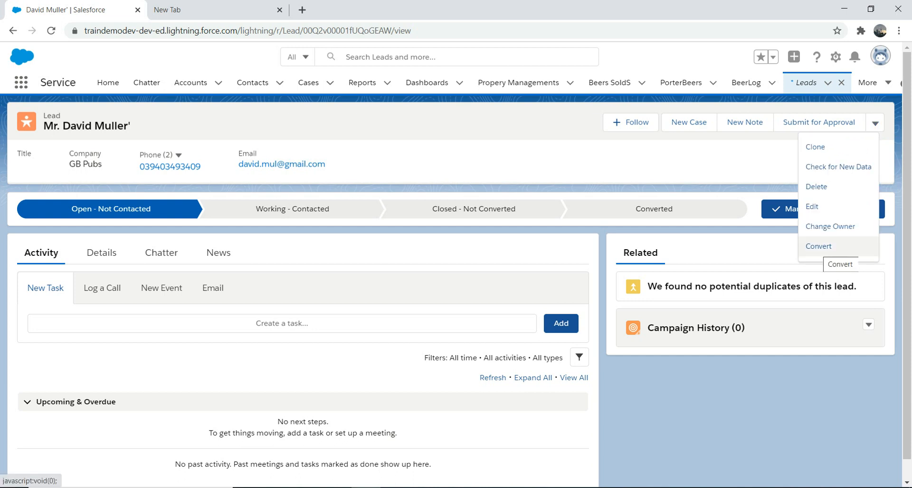
Step: Convert the lead, keeping Create New for account, contact and opportunity
left_click(819, 247)
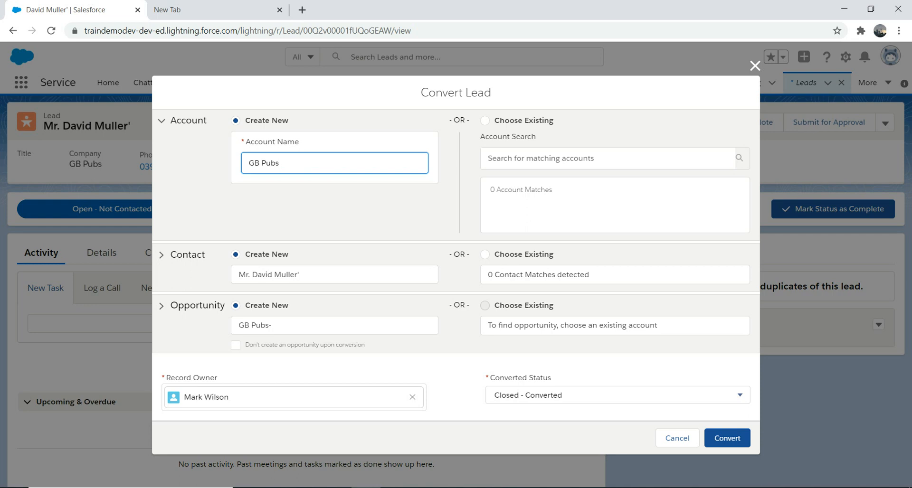
left_click(236, 346)
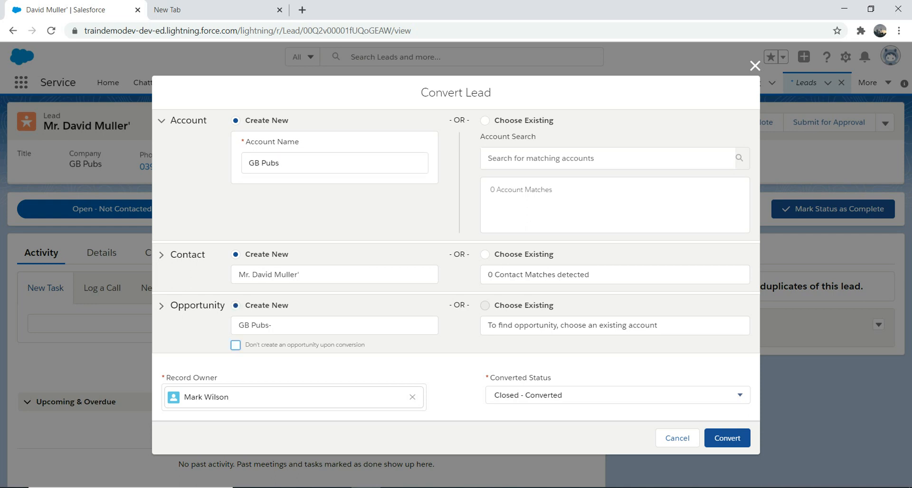
left_click(235, 345)
left_click(236, 345)
left_click(485, 121)
left_click(235, 120)
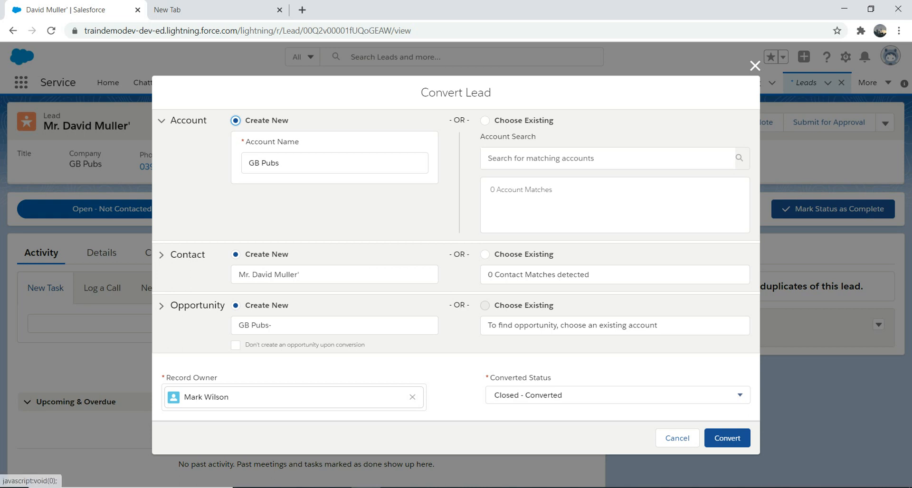
left_click(727, 438)
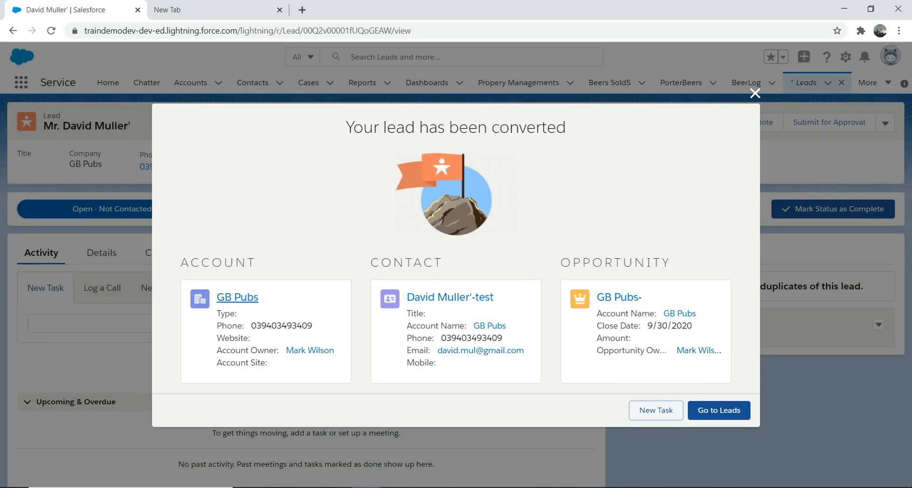
Step: Open the GB Pubs account in a new tab, review it, then return to the lead
right_click(243, 300)
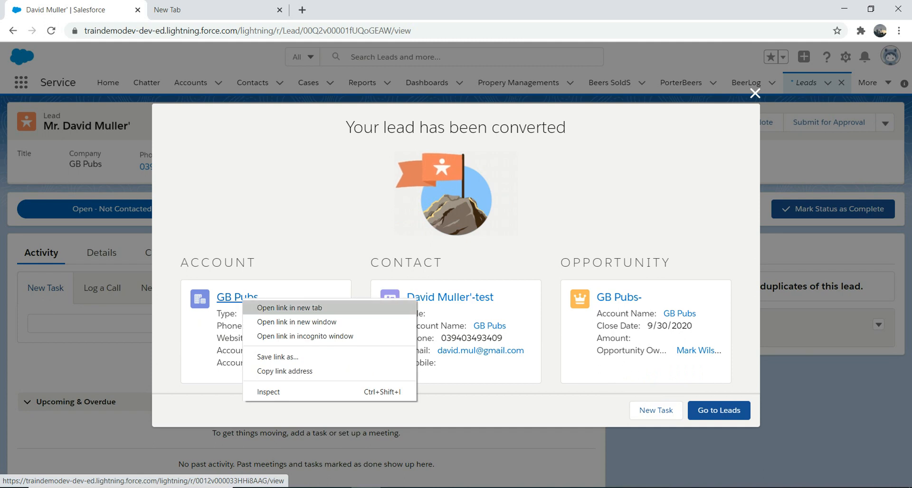
left_click(289, 308)
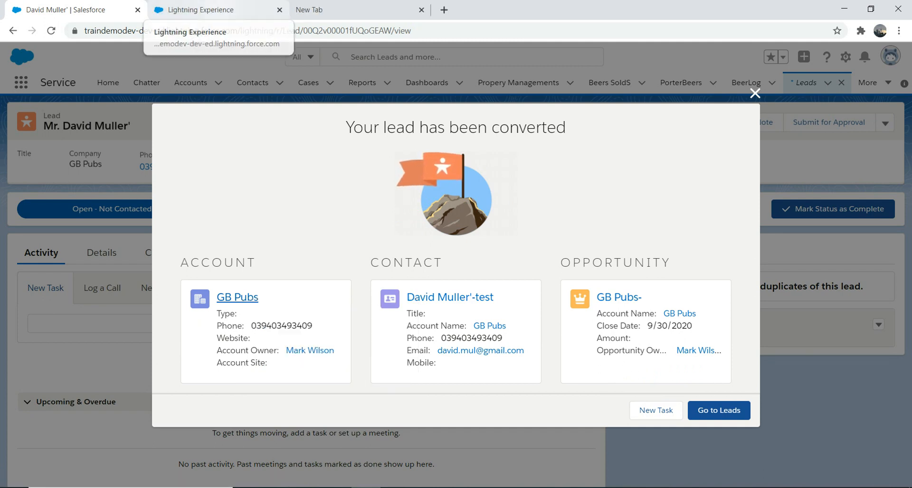
left_click(209, 10)
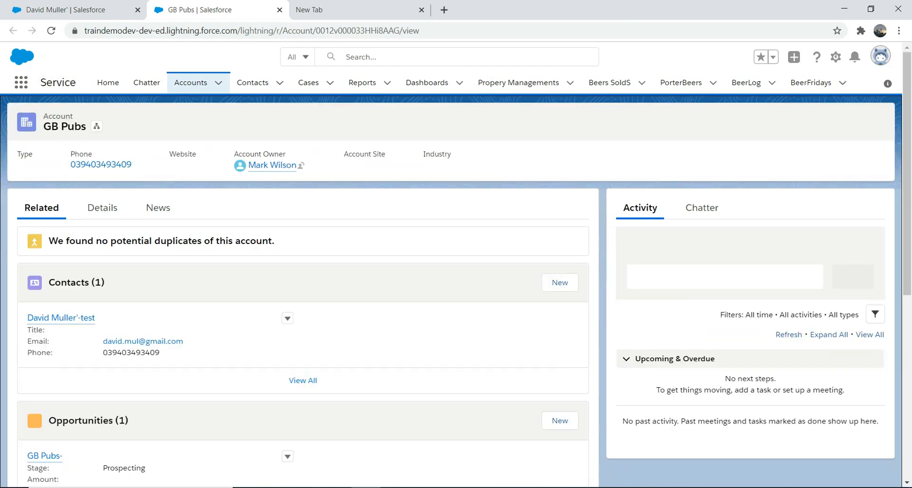
mouse_move(272, 164)
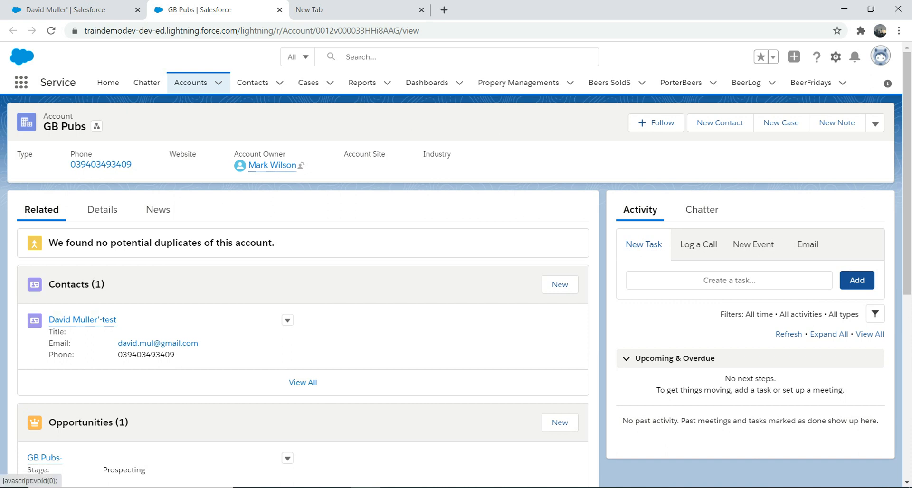
left_click(835, 57)
left_click(65, 10)
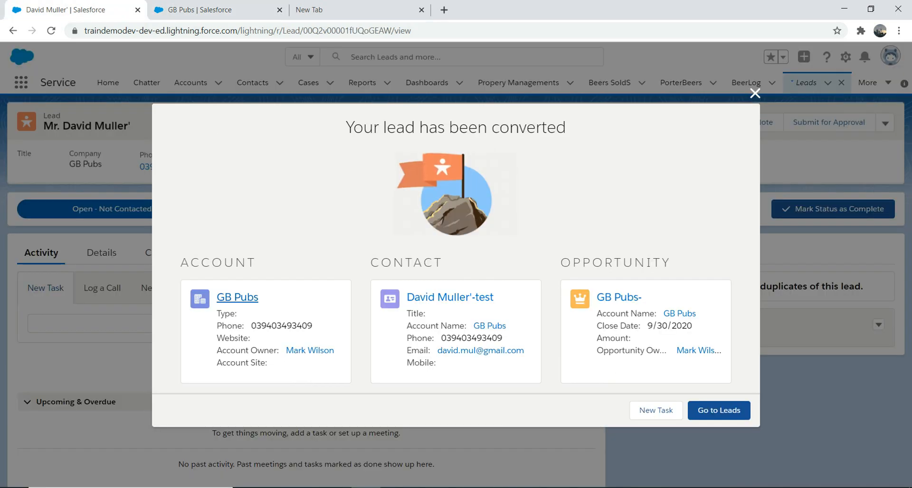
left_click(207, 10)
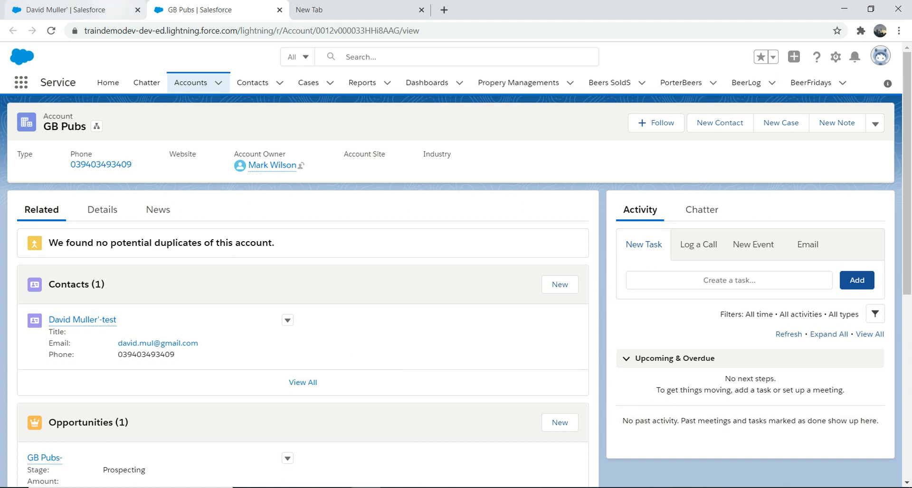
left_click(72, 10)
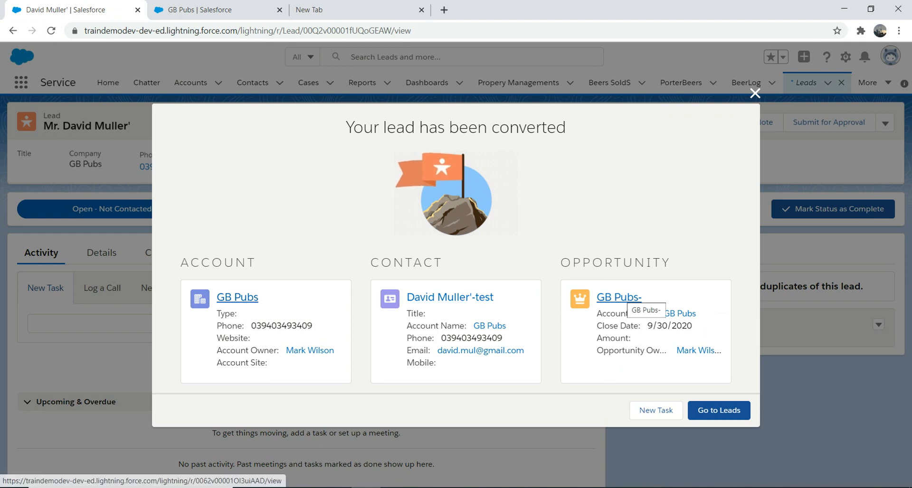
Step: Open opportunity GB Pubs- in a new tab, view it, and return to the summary
right_click(622, 296)
left_click(668, 304)
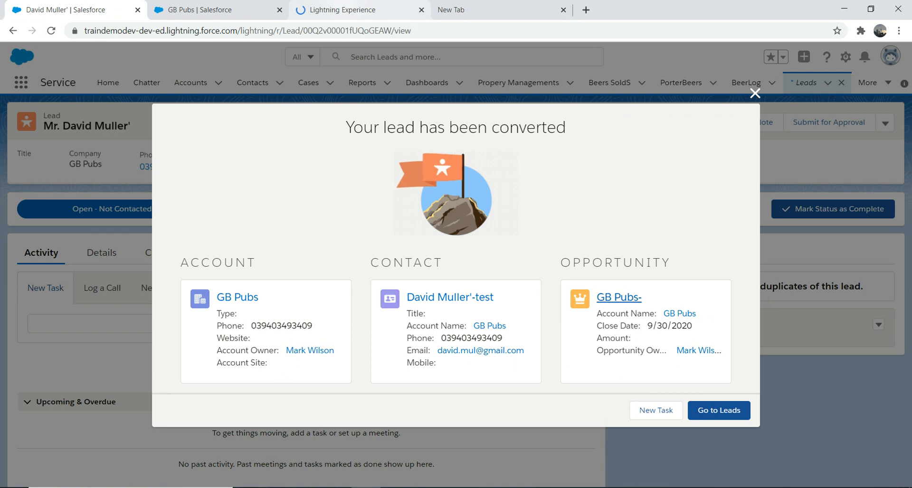
left_click(342, 10)
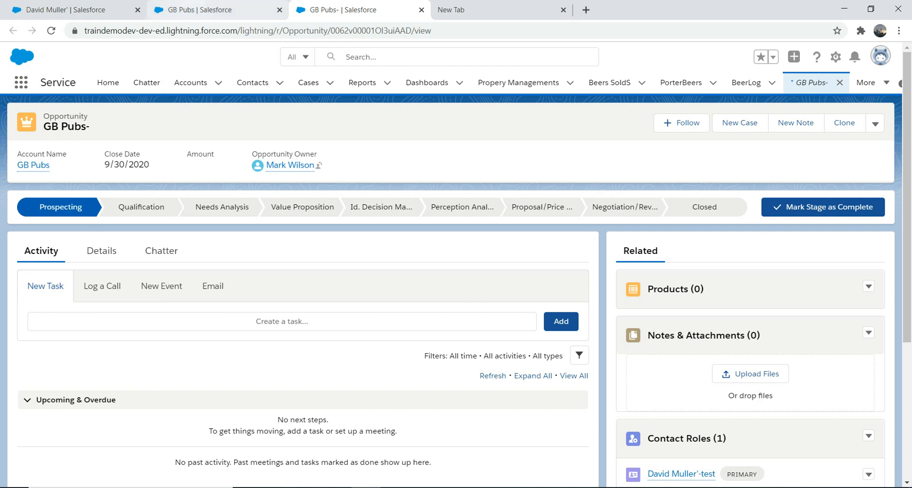
left_click(67, 9)
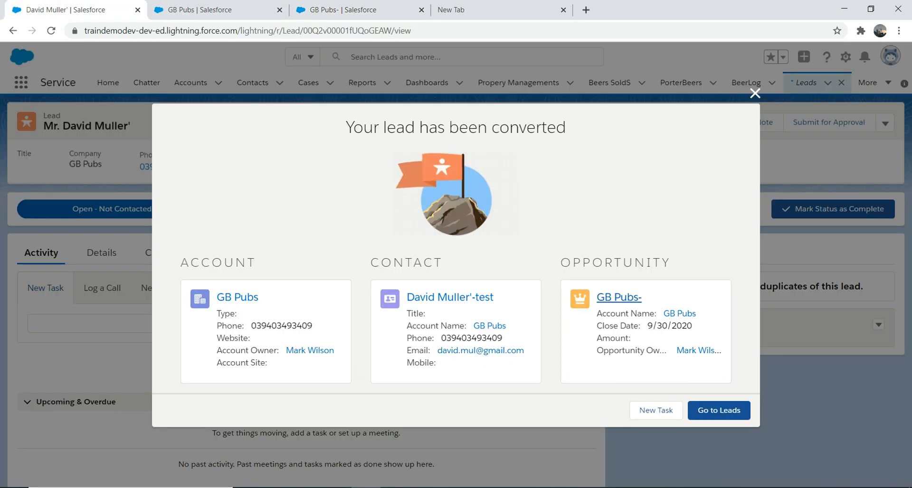
Step: Check the Today's Leads and All Open Leads views, then open the Contacts list
left_click(718, 410)
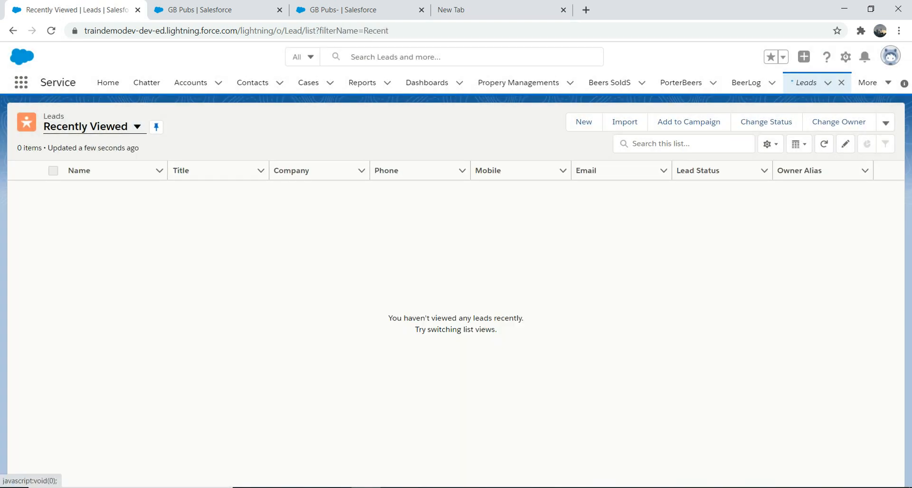
left_click(137, 126)
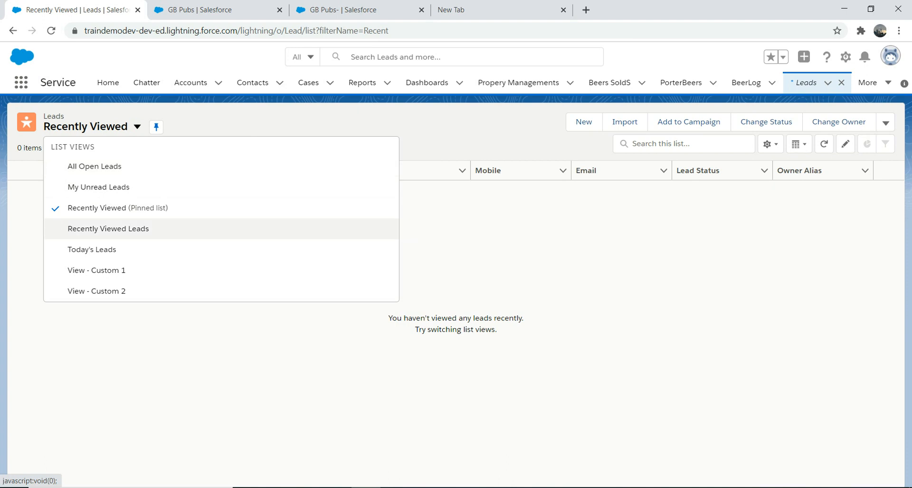
left_click(116, 251)
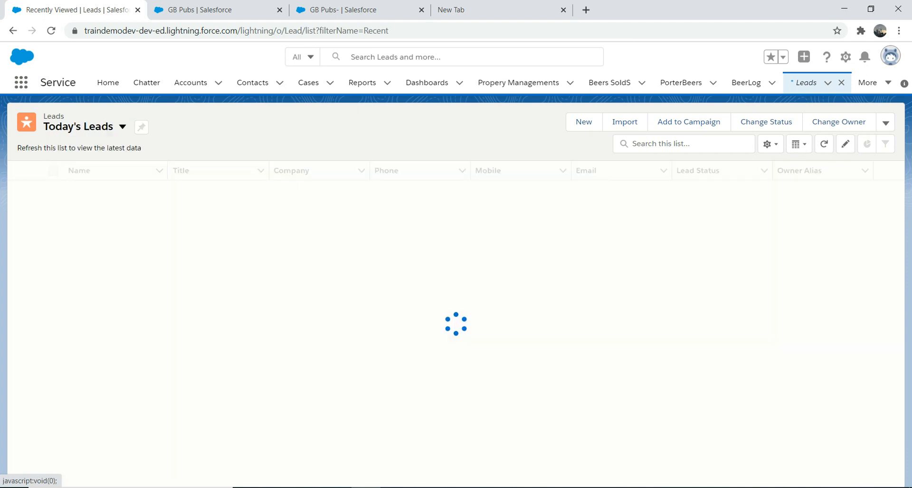
left_click(123, 126)
left_click(95, 165)
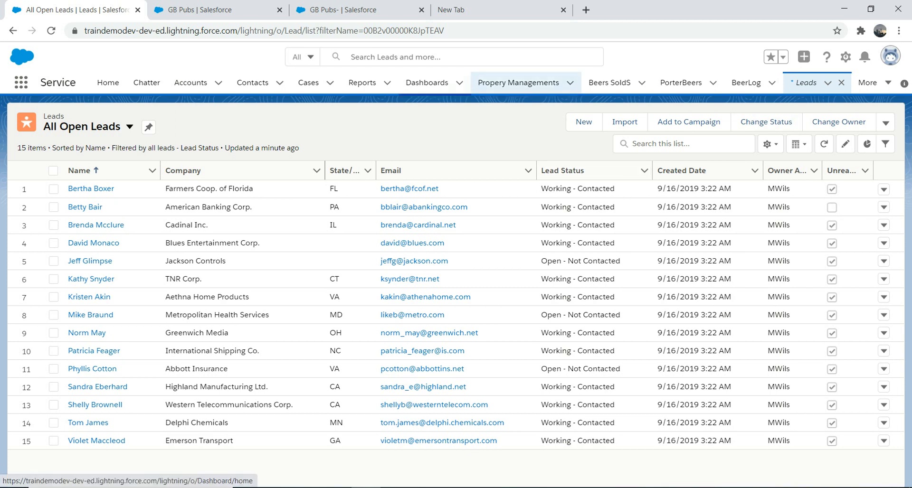
left_click(252, 82)
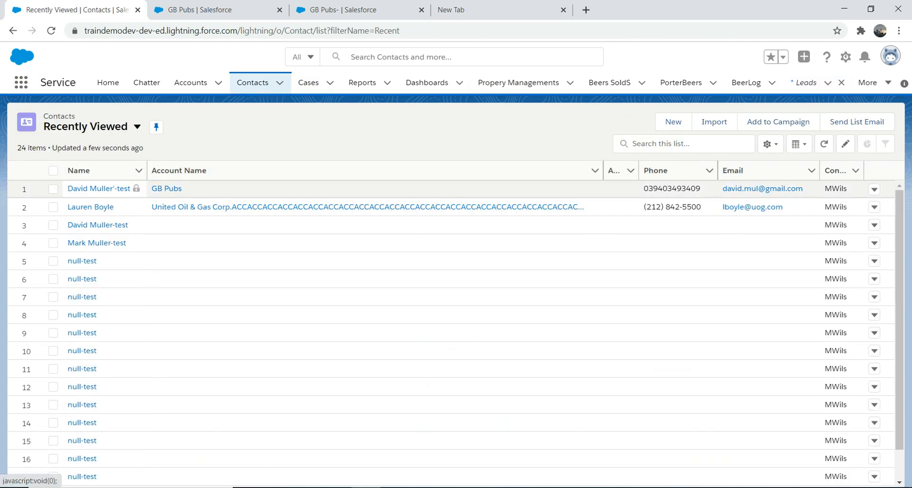
Step: Open the converted GB Pubs contact whose last name ends in -test, then bring up the Setup options
left_click(98, 188)
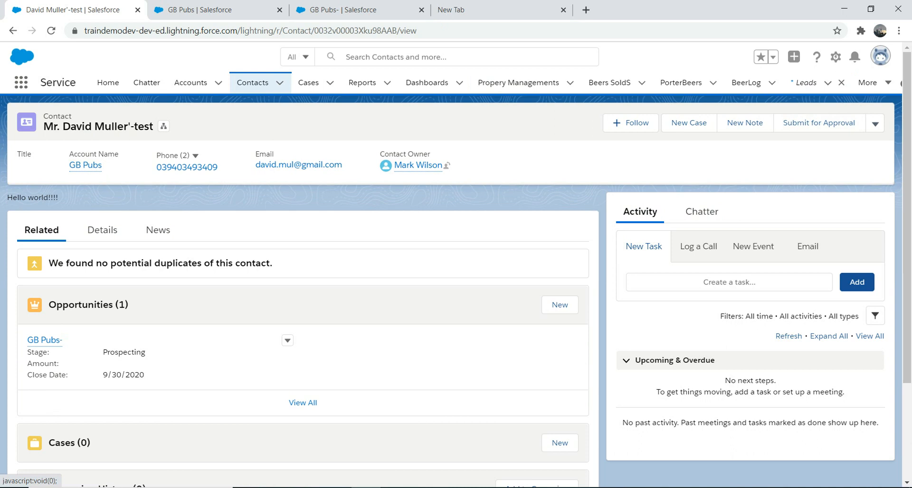
left_click(875, 123)
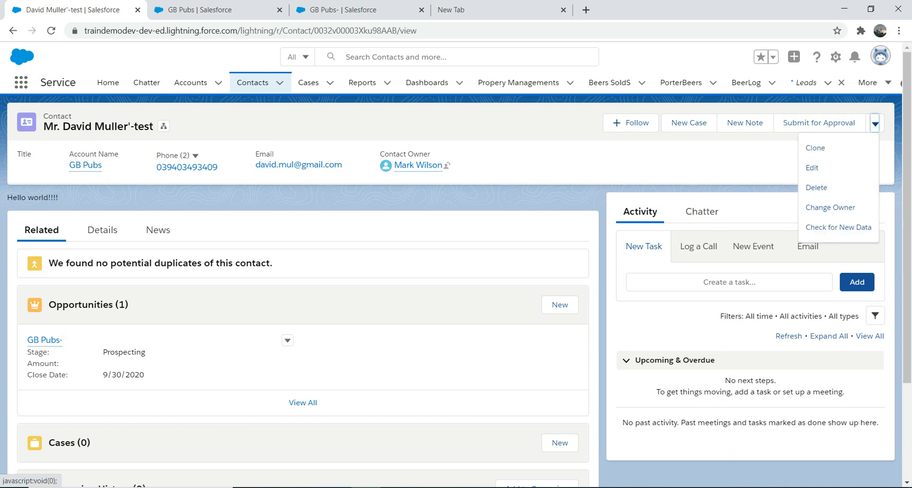
left_click(836, 57)
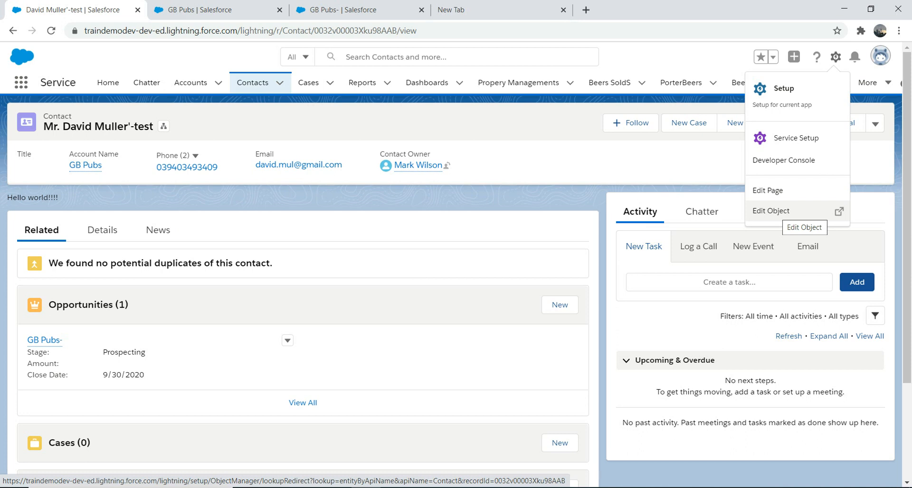
Step: Edit the Contact object in Object Manager and scroll to its Triggers, listing ContactTrigger
left_click(789, 210)
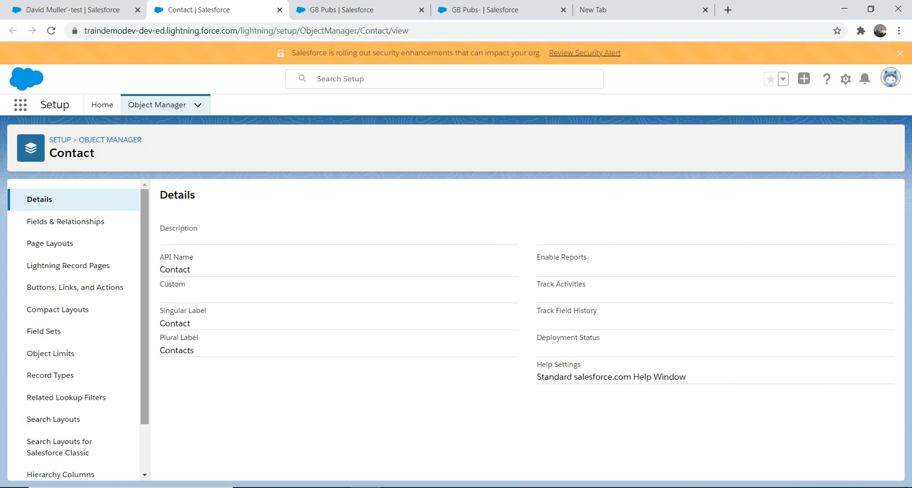
scroll(66, 338, "down", 1)
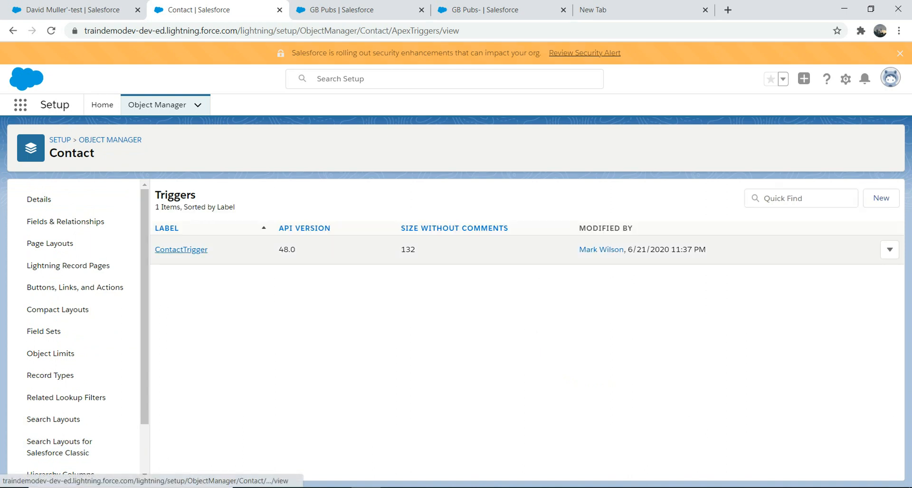
Step: Open ContactTrigger's Apex code and highlight line 5, c.lastname = c.lastname+'-test';
left_click(181, 250)
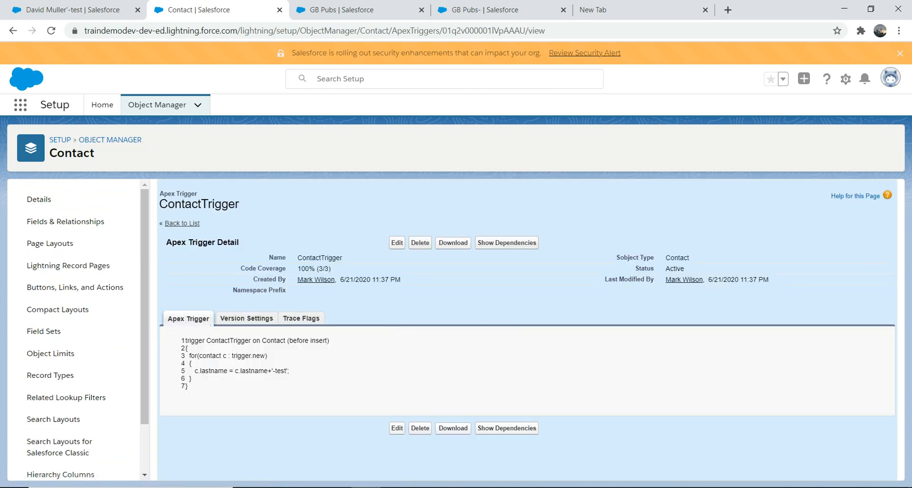
left_click_drag(290, 371, 228, 371)
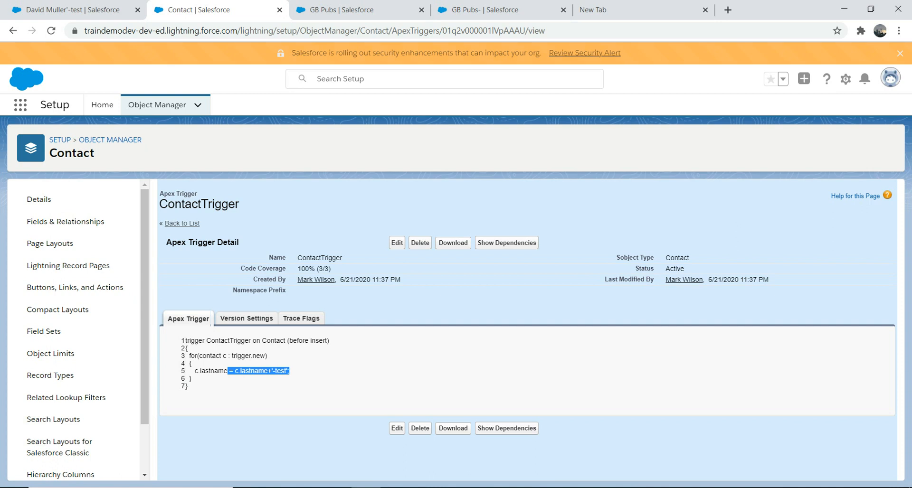
left_click_drag(194, 379, 188, 387)
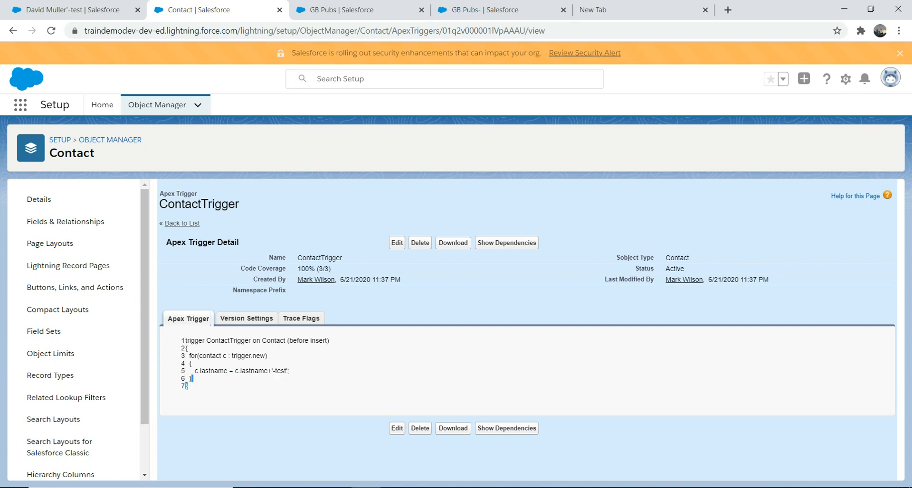
left_click_drag(290, 371, 211, 371)
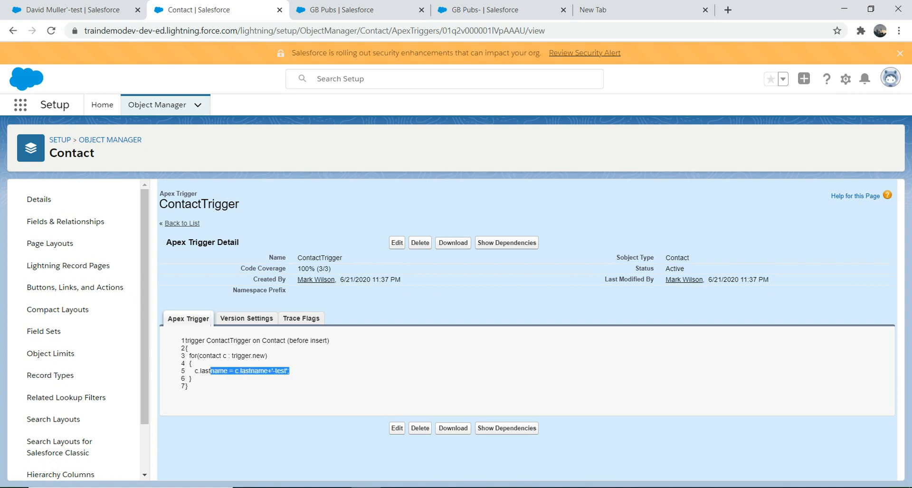